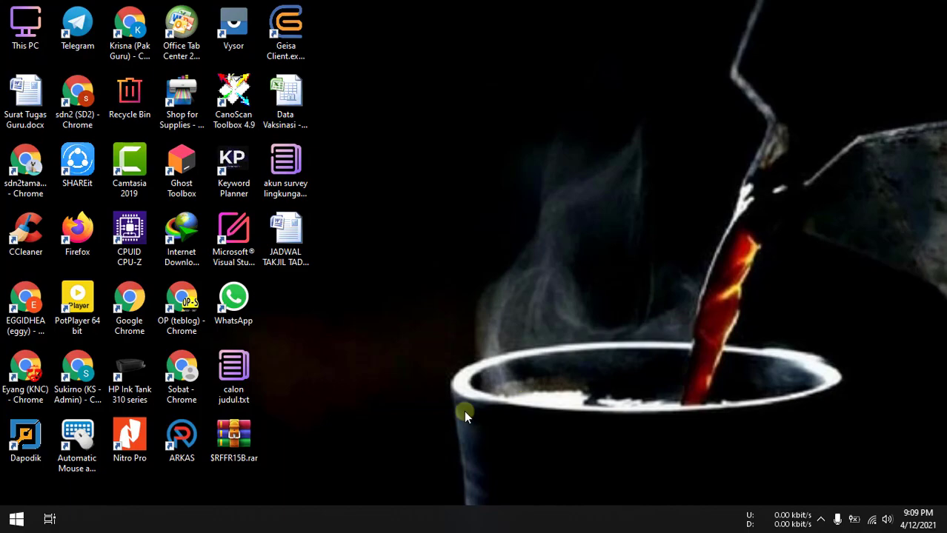
- Launch PowerPoint 2016 from the Start menu and open the recent presentation 06_Planet.ppt
click(17, 518)
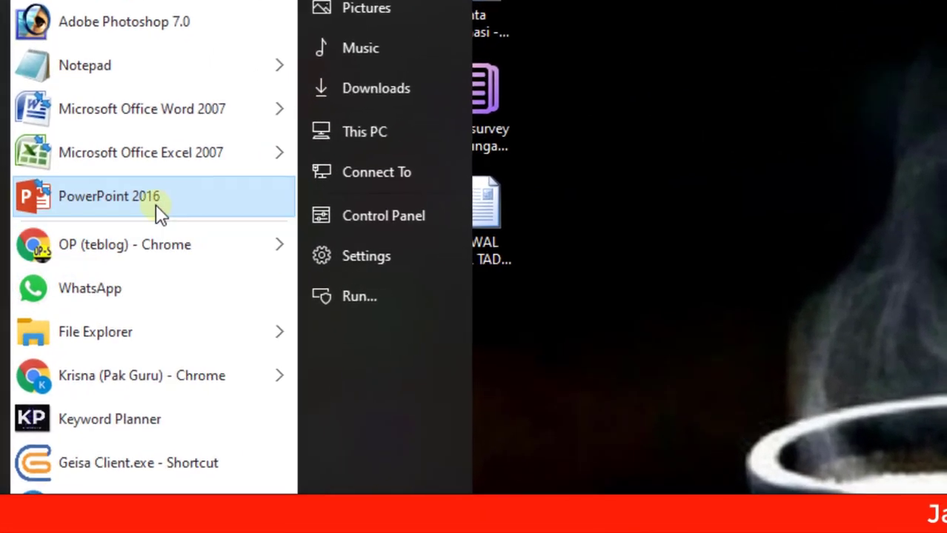
click(155, 205)
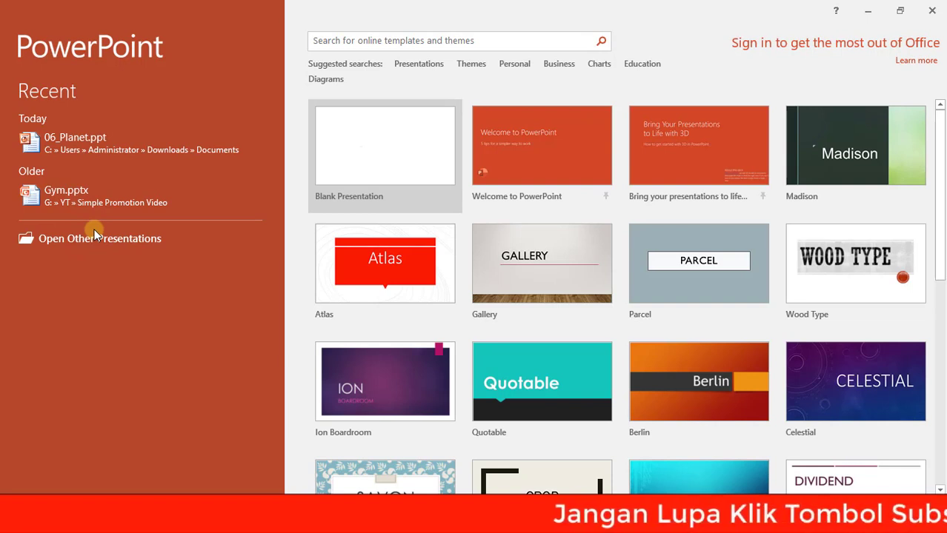
click(69, 136)
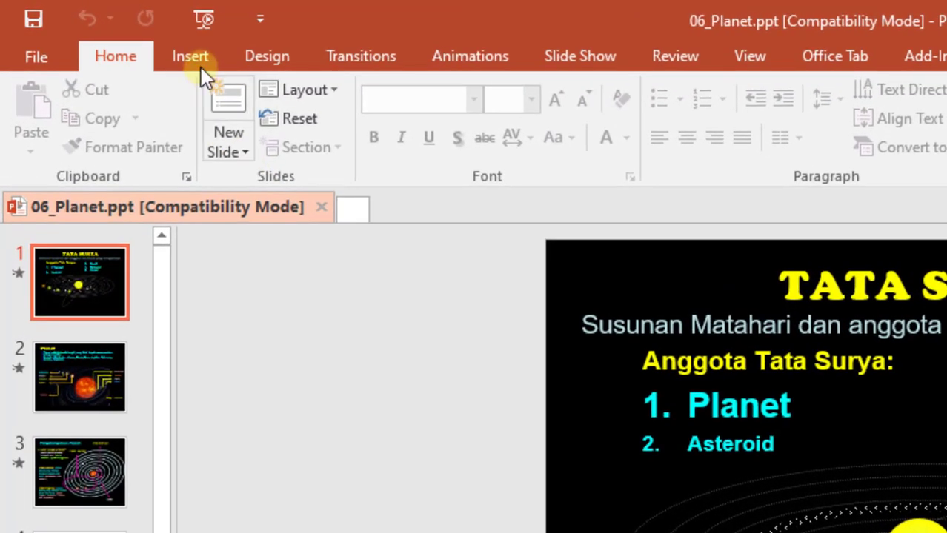
- Open the Record Sound dialog from Insert > Audio > Record Audio
click(111, 32)
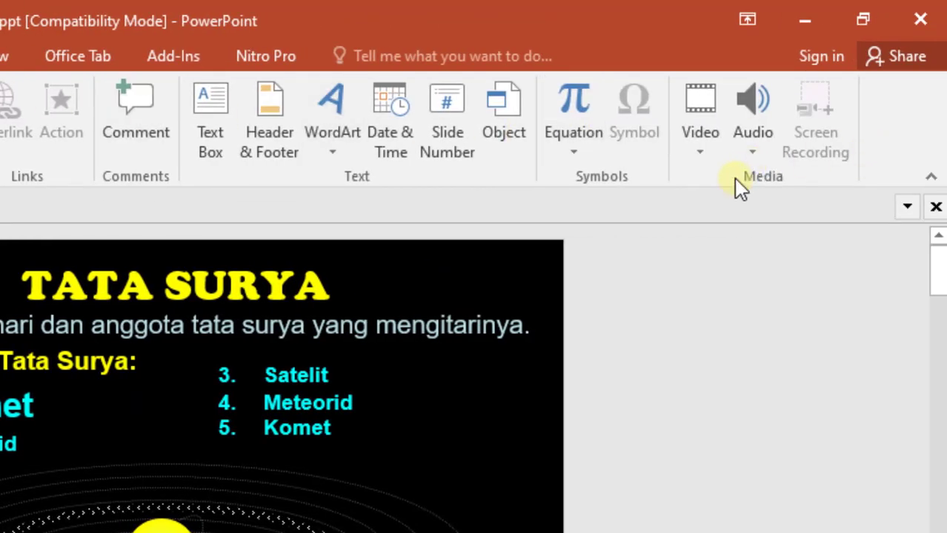
click(747, 162)
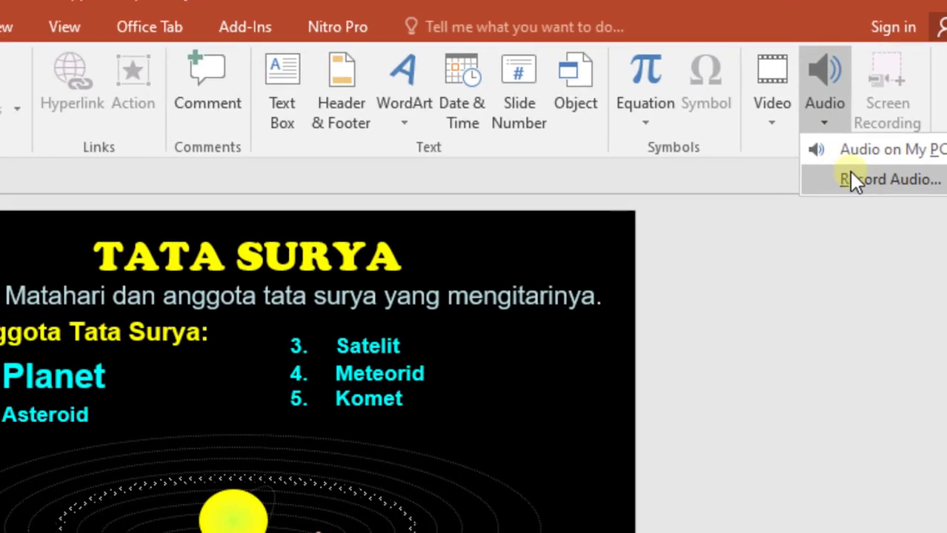
click(762, 208)
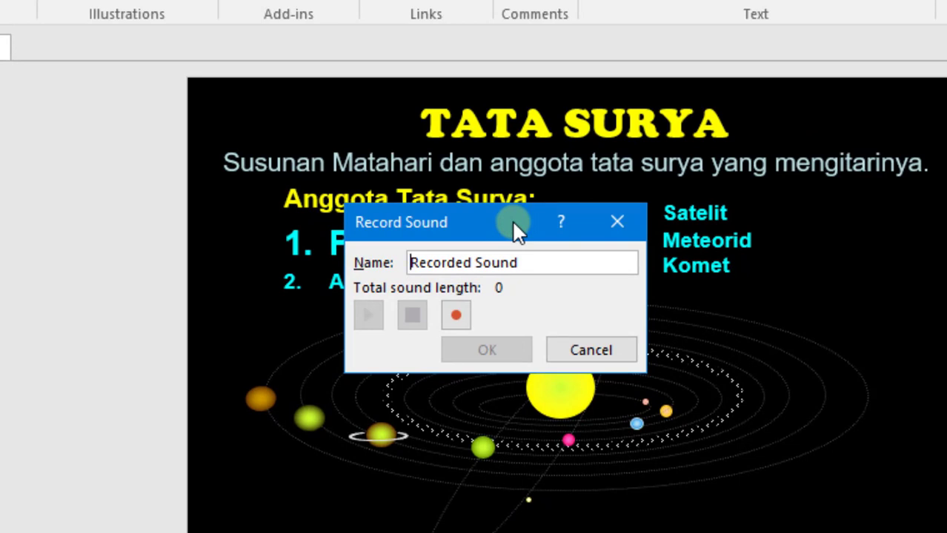
- Name the clip 'Recorded Sound 9', record about 21 seconds of narration, and insert it
key(End)
text(9)
click(459, 314)
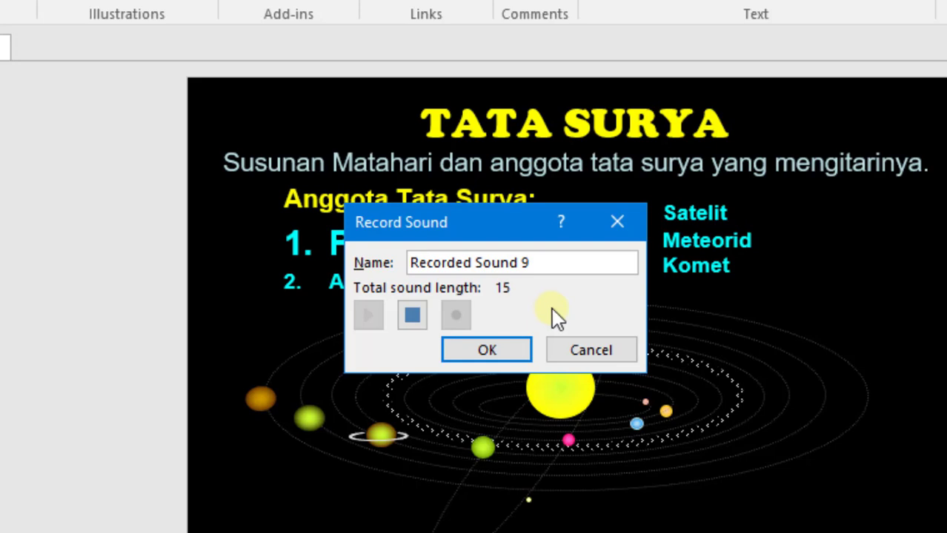
click(413, 317)
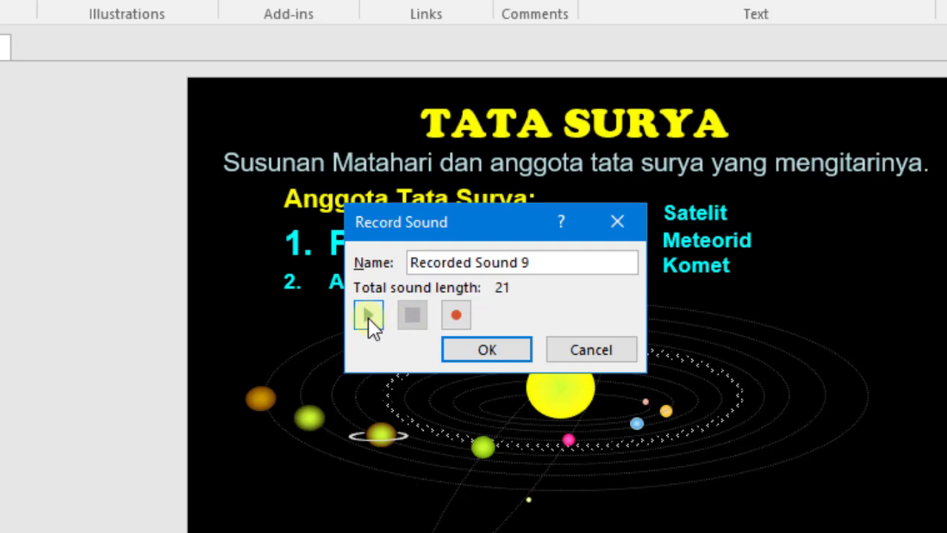
click(464, 348)
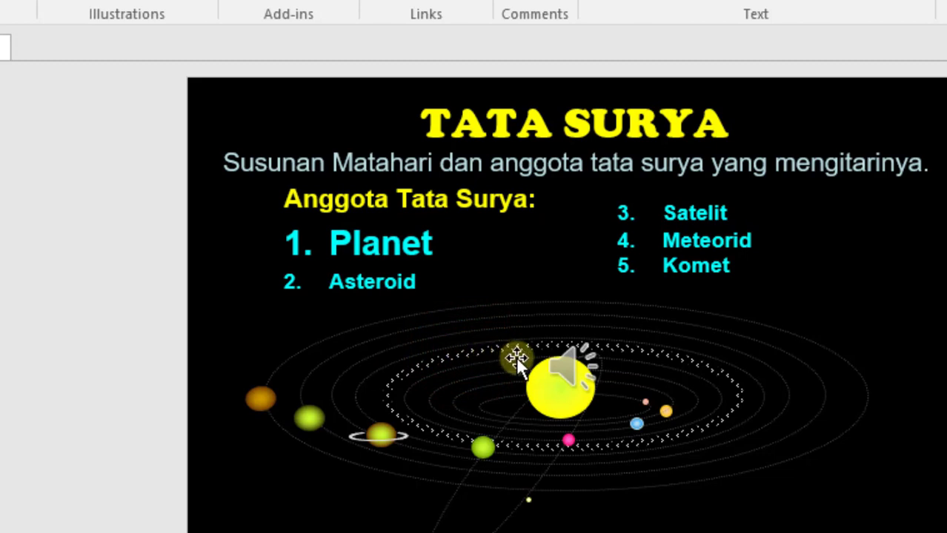
mouse_move(571, 378)
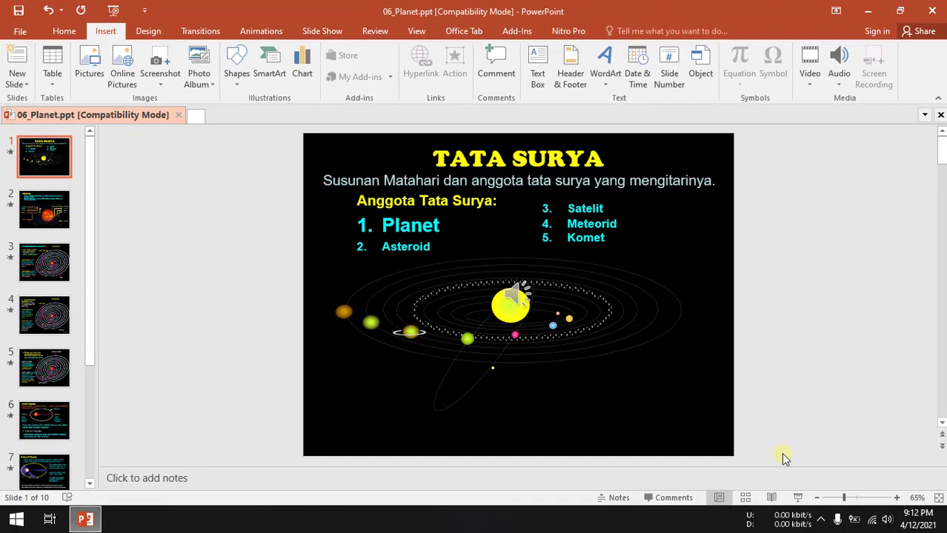
click(798, 499)
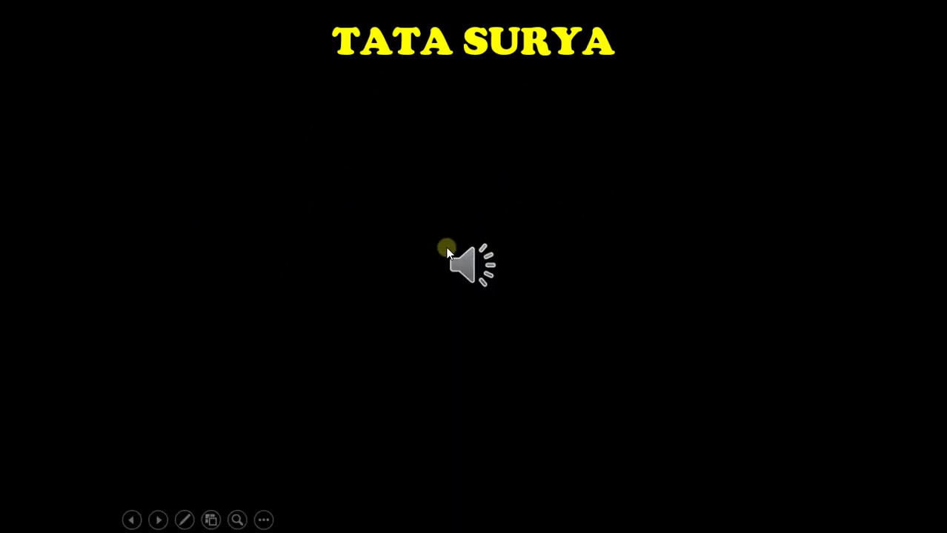
mouse_move(506, 266)
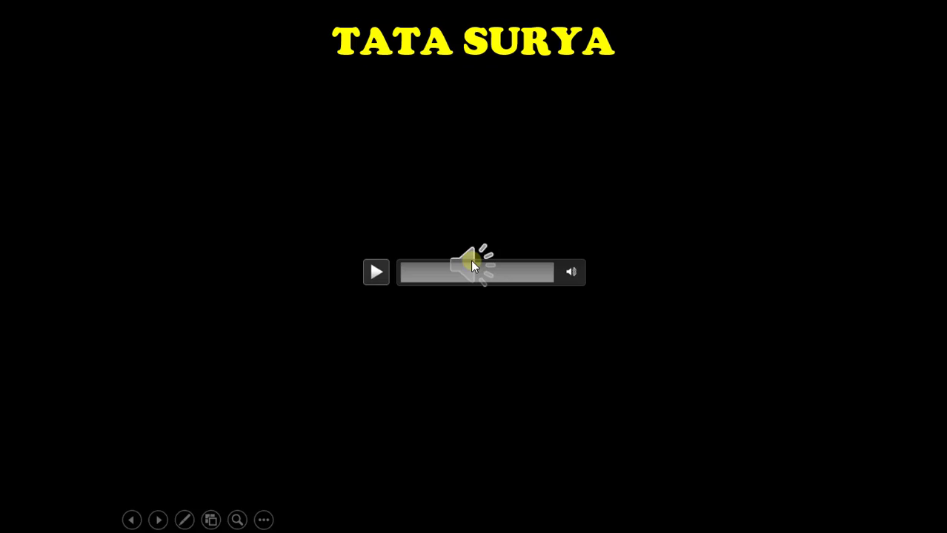
key(Escape)
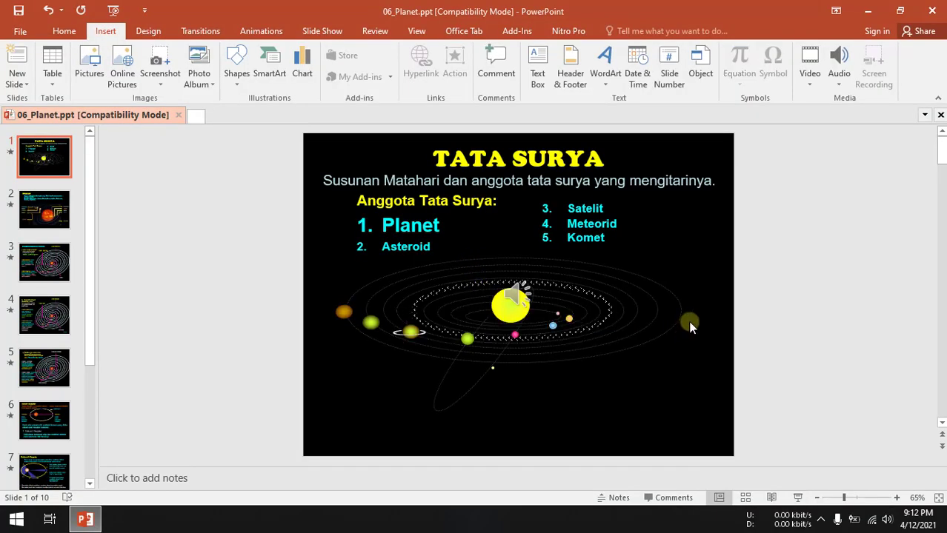
mouse_move(517, 296)
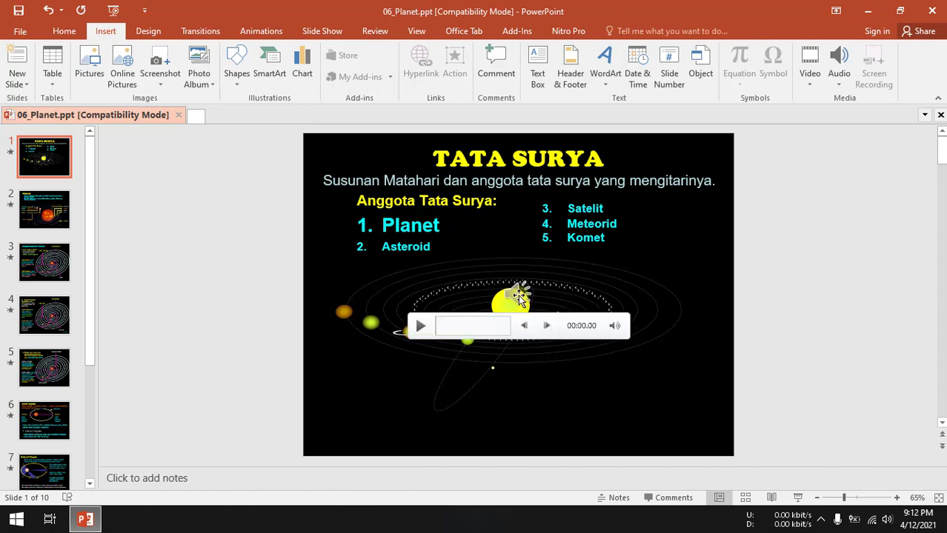
- Set the speaker icon to Hide During Show, then start the slide show to verify it
click(517, 294)
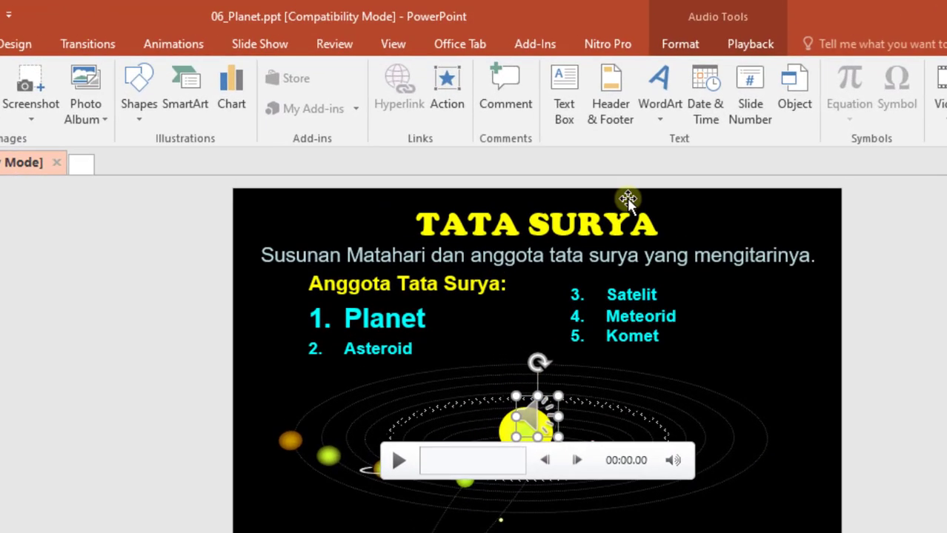
click(749, 43)
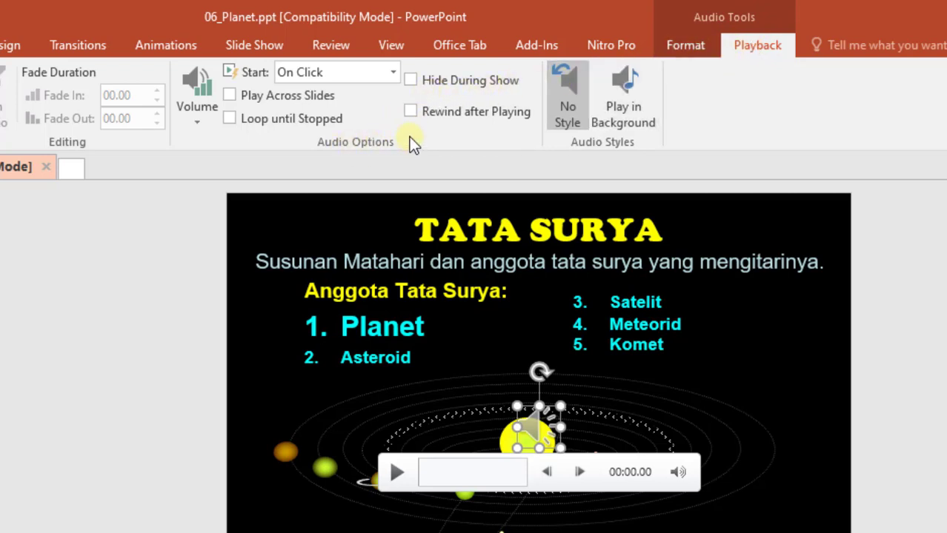
click(409, 81)
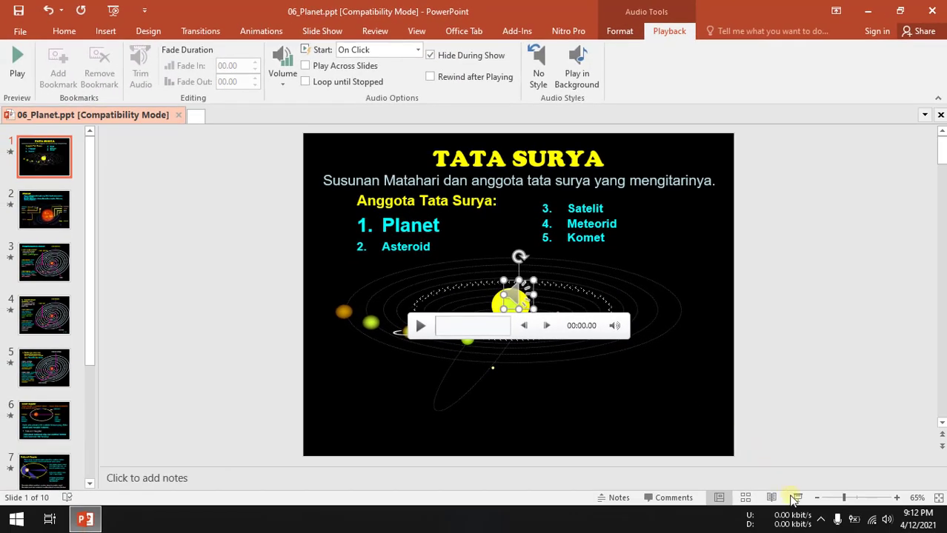
click(795, 498)
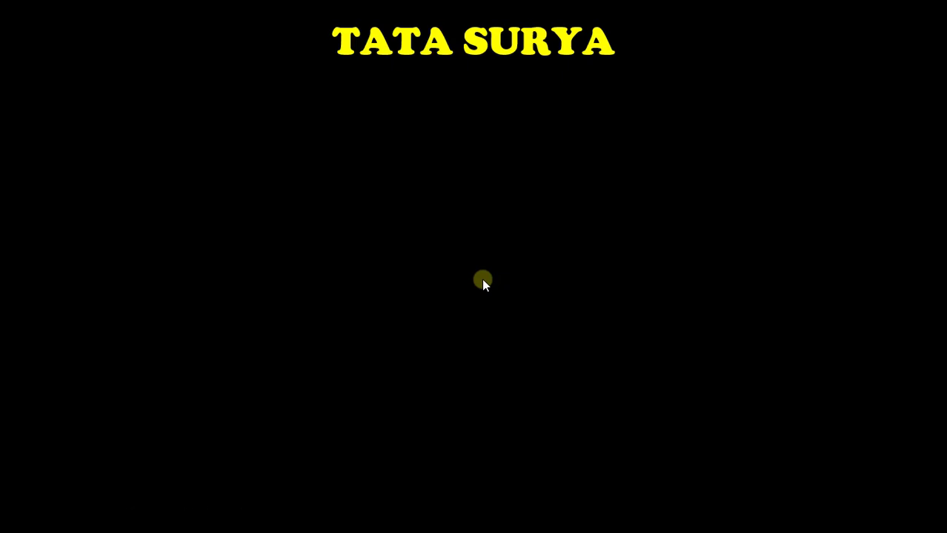
- Exit the slide show and set the narration's Start option to Automatically
key(Escape)
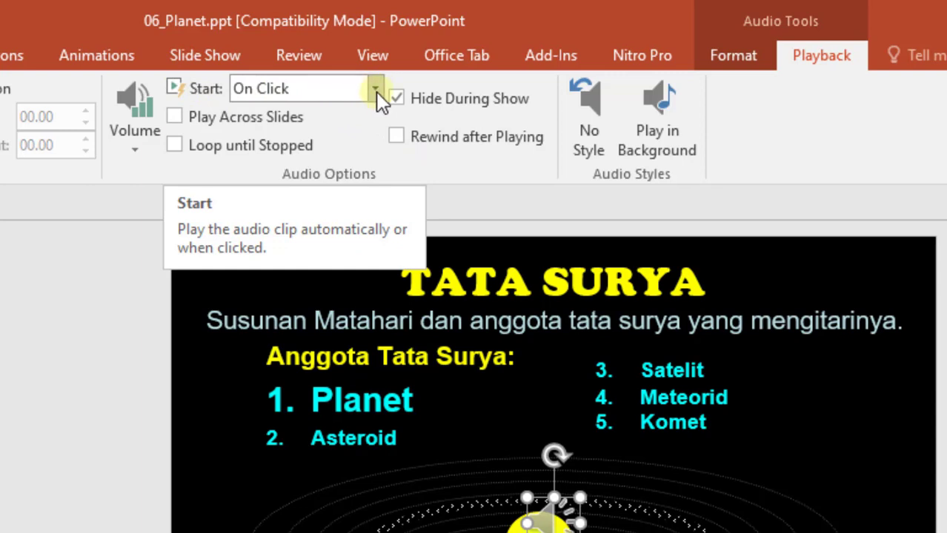
click(375, 91)
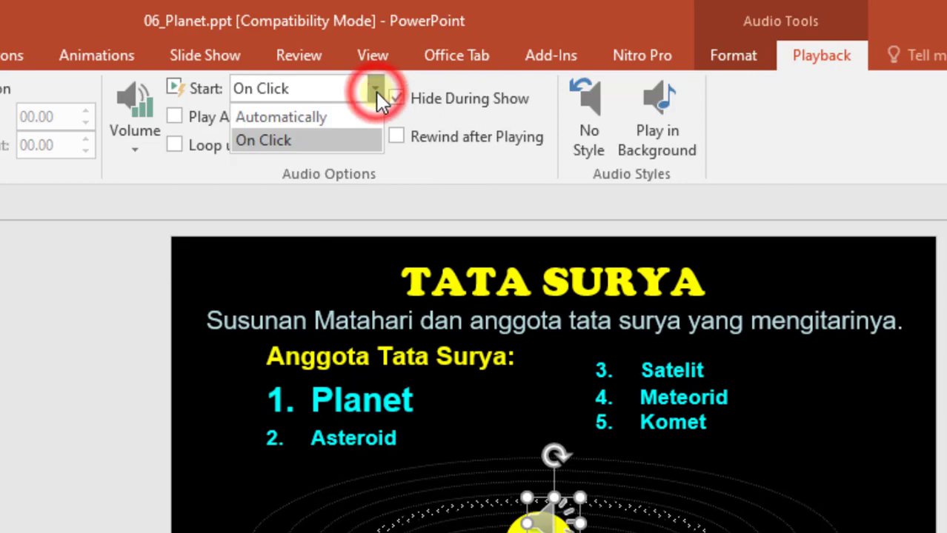
click(360, 119)
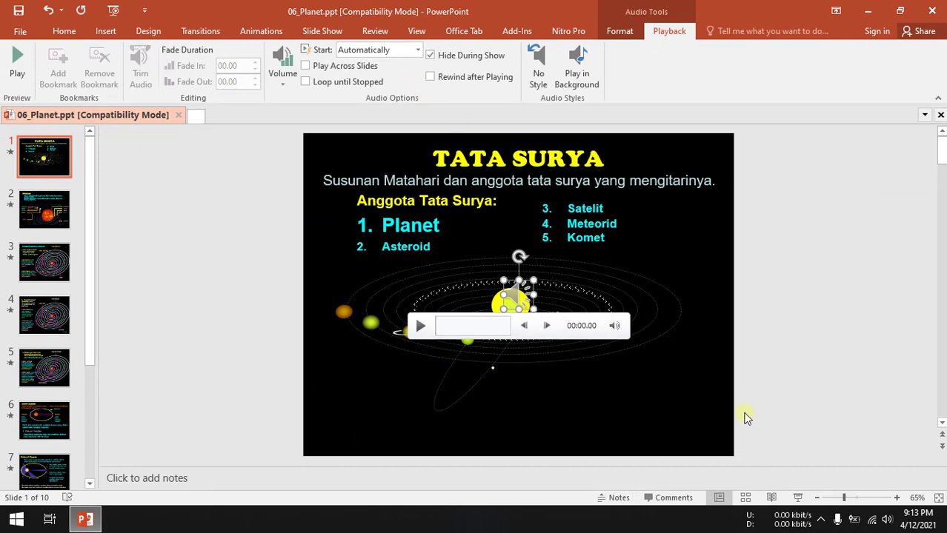
click(797, 498)
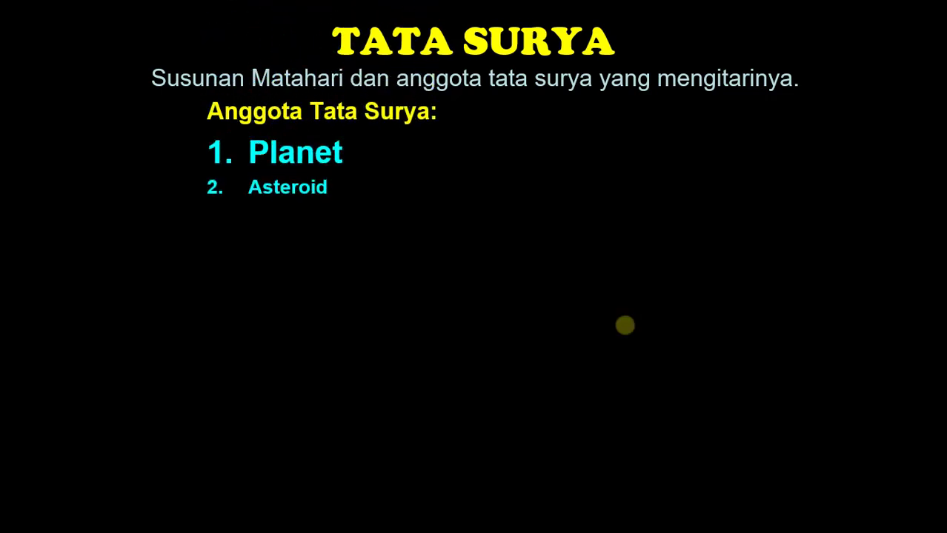
key(Escape)
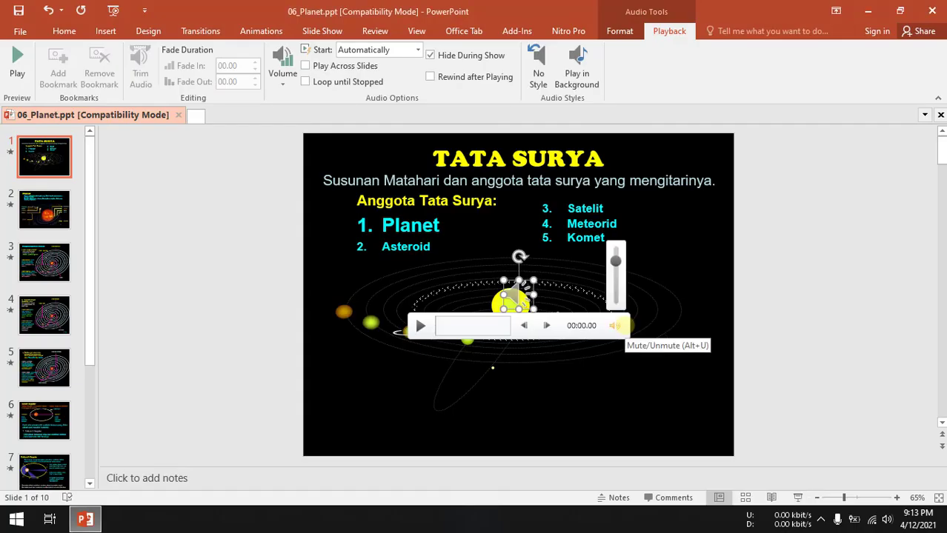